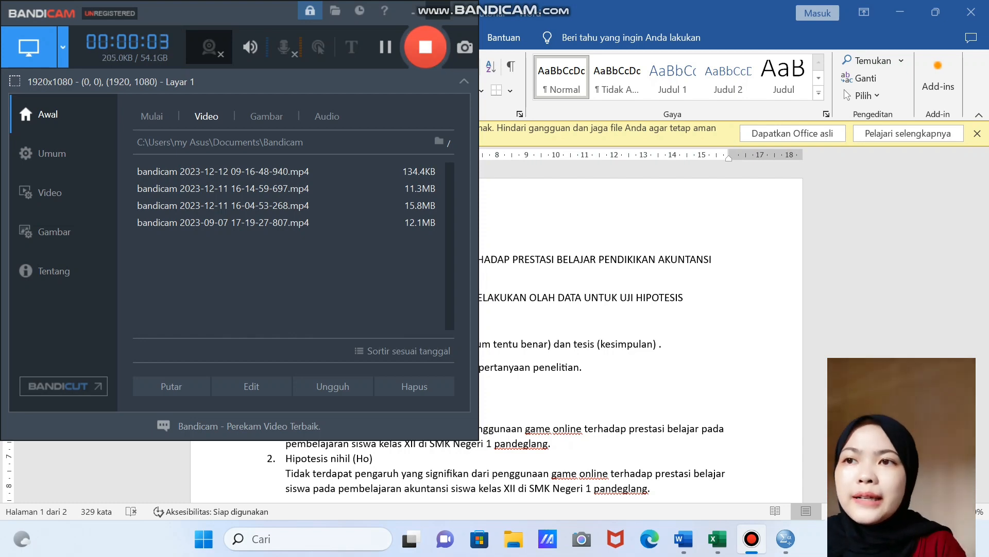
Switch to the "data responden tutorial" workbook in Excel.
click(438, 10)
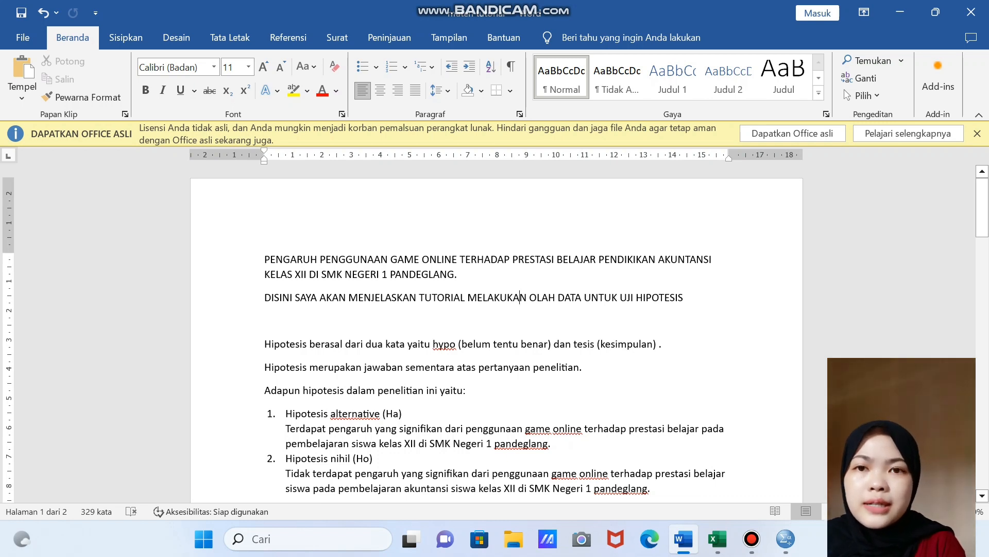
mouse_move(717, 539)
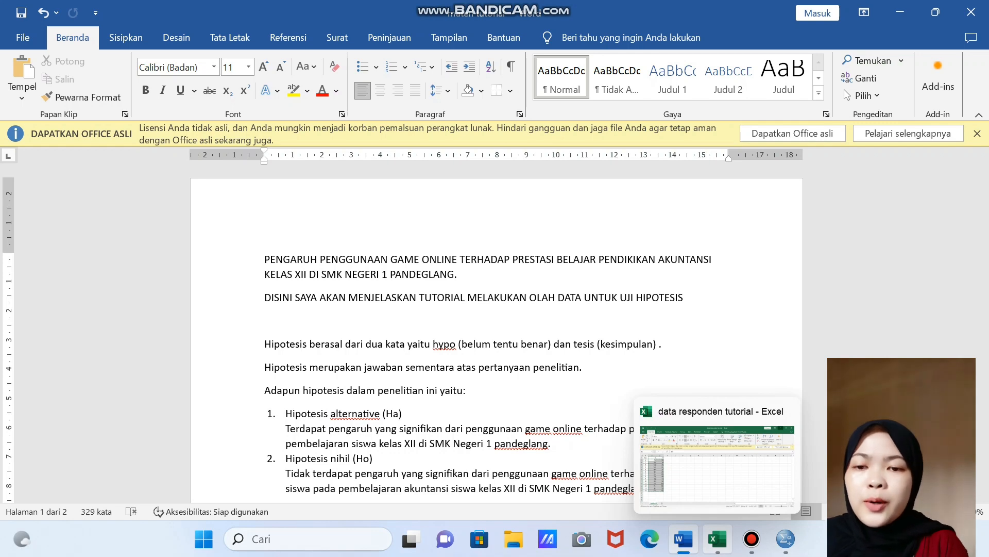
click(717, 538)
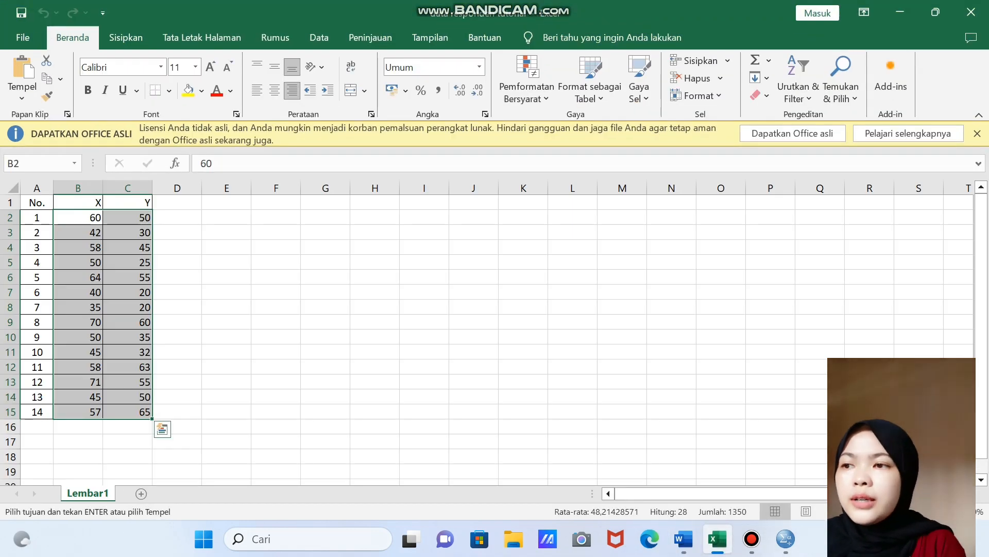
click(178, 307)
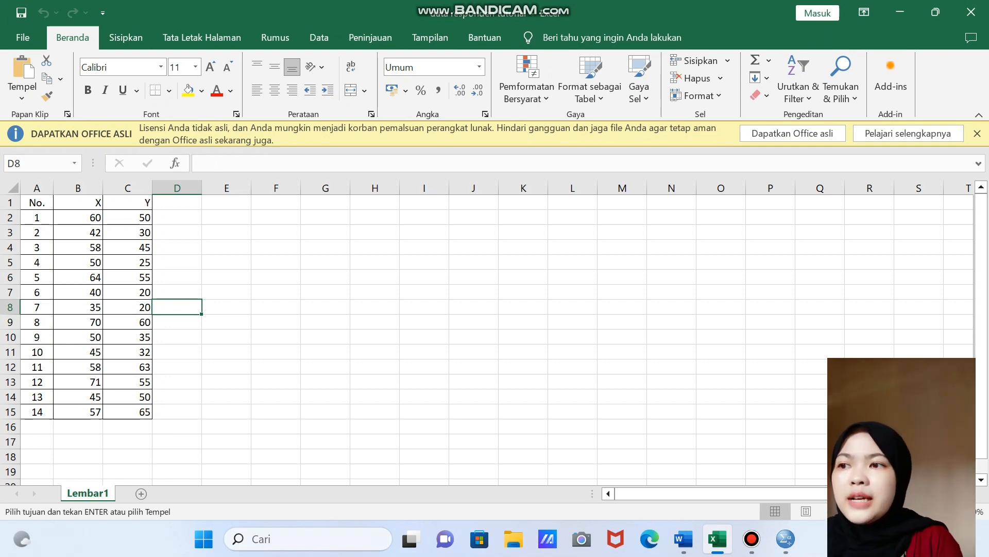
click(128, 247)
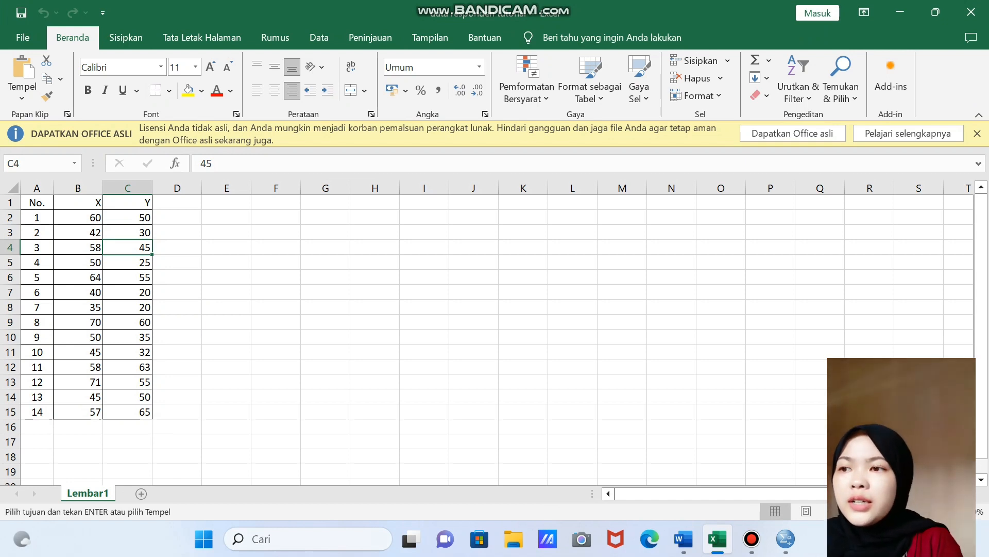
click(127, 233)
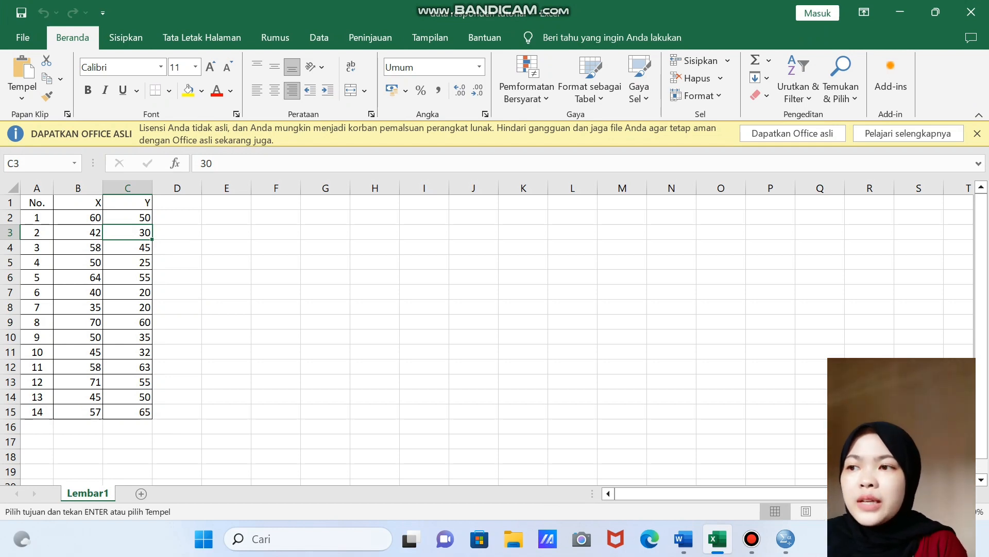
click(78, 232)
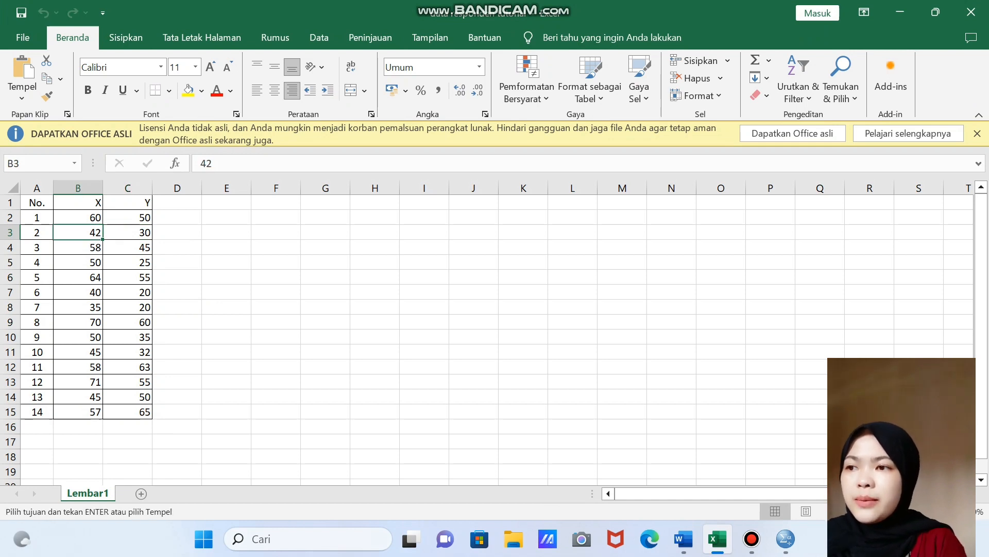
Copy the X and Y values of all respondents in B2:C15, without the header row.
click(78, 217)
drag(78, 218, 128, 412)
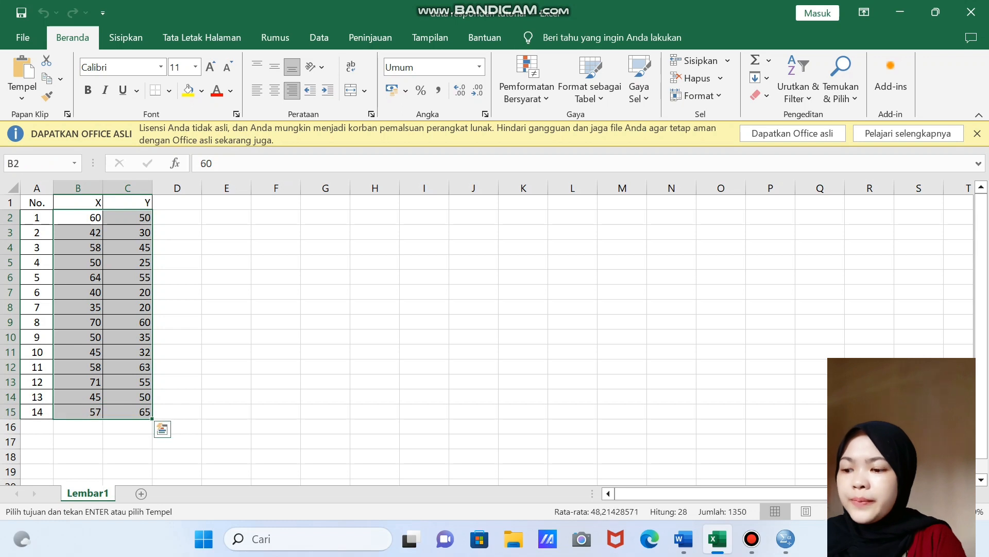
key(ctrl+c)
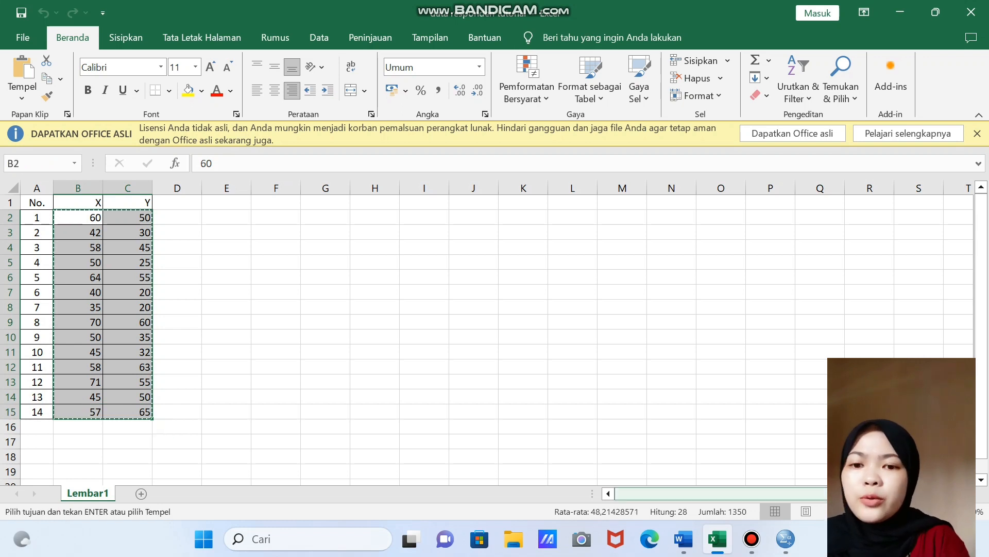
Switch to the SPSS Data Editor and paste the copied values into Data View, starting at the first cell.
click(786, 539)
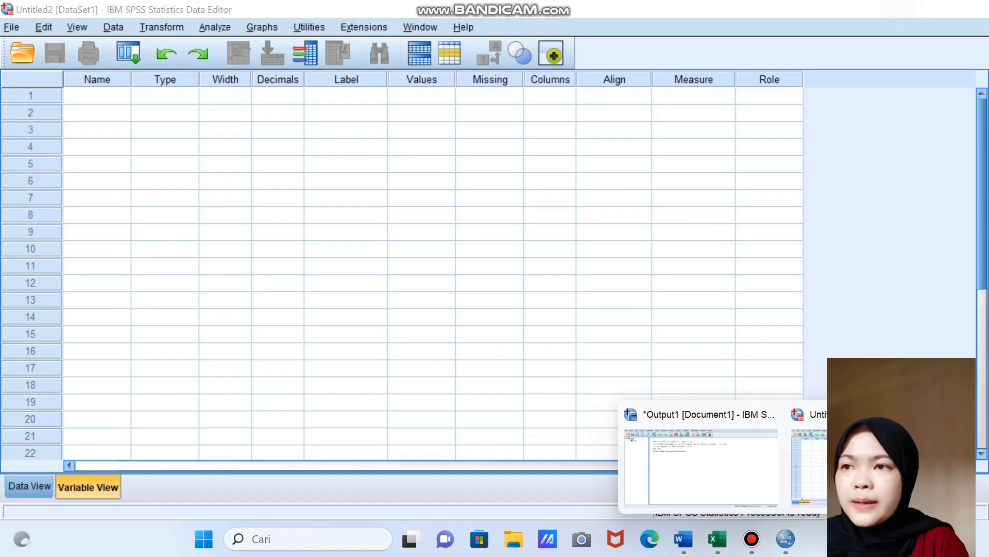
click(860, 466)
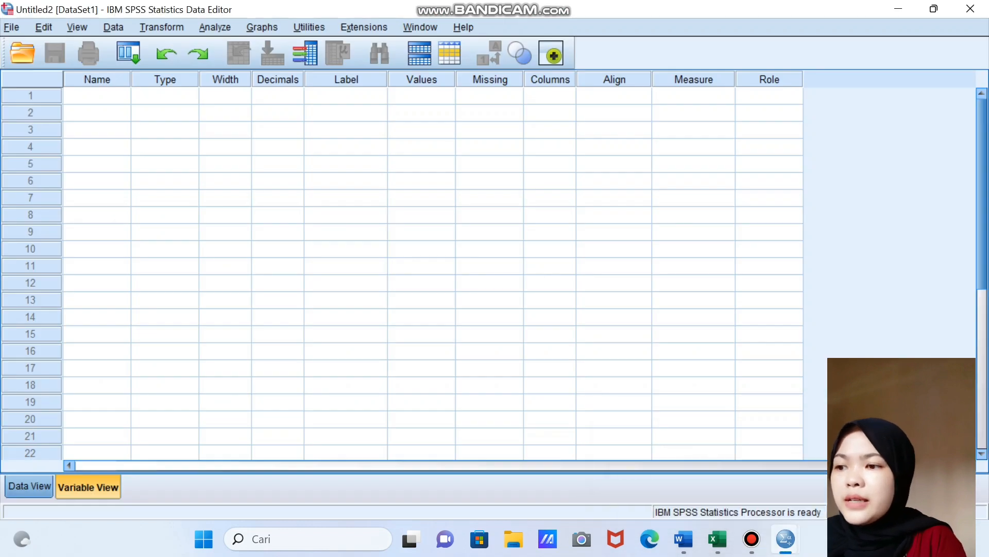
click(29, 486)
click(92, 116)
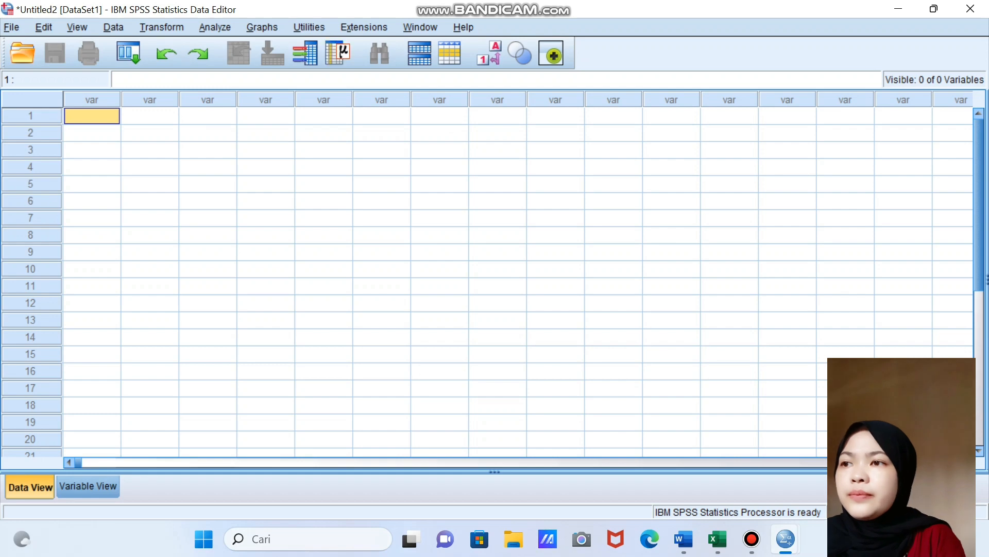
key(ctrl+v)
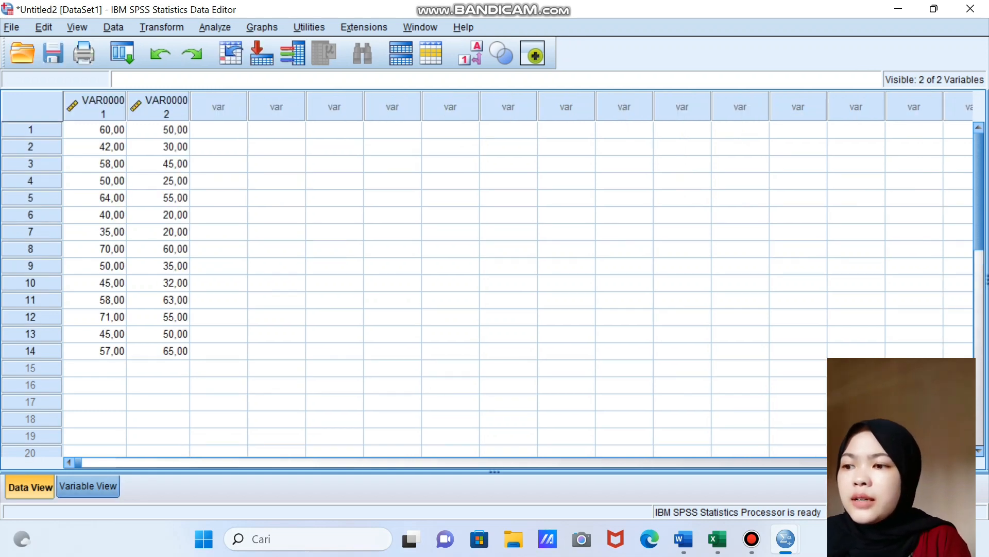
Rename the first variable X and the second variable Y in Variable View.
click(88, 486)
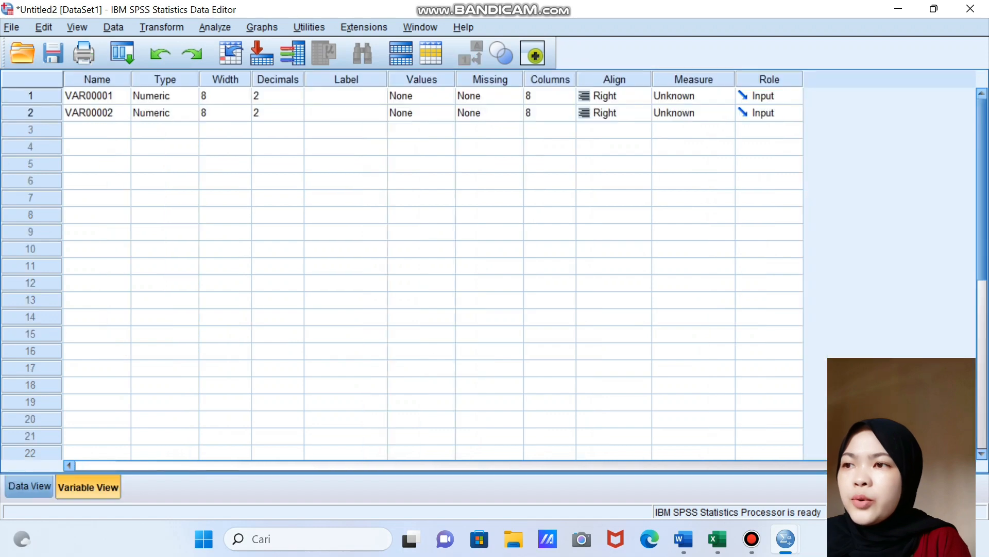
click(97, 96)
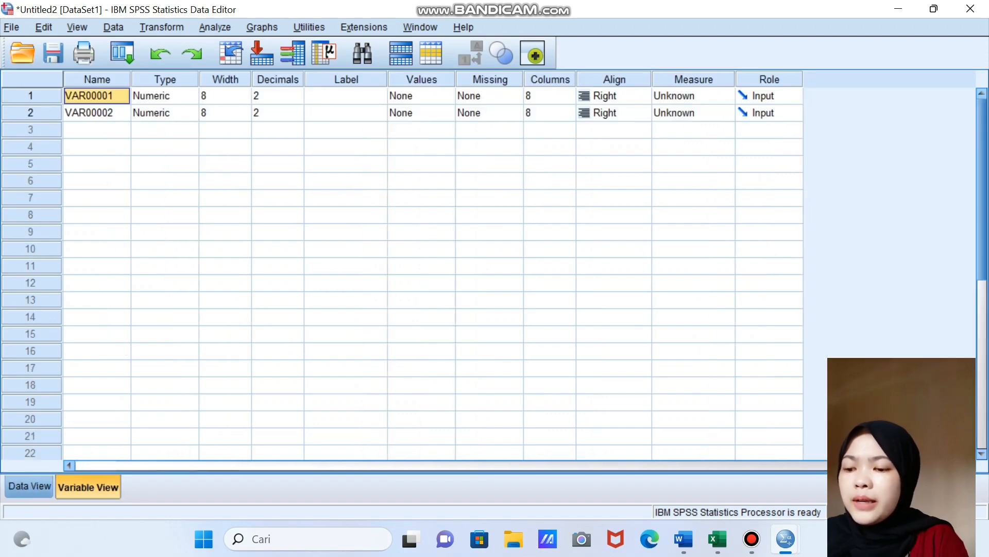
text(X)
key(Return)
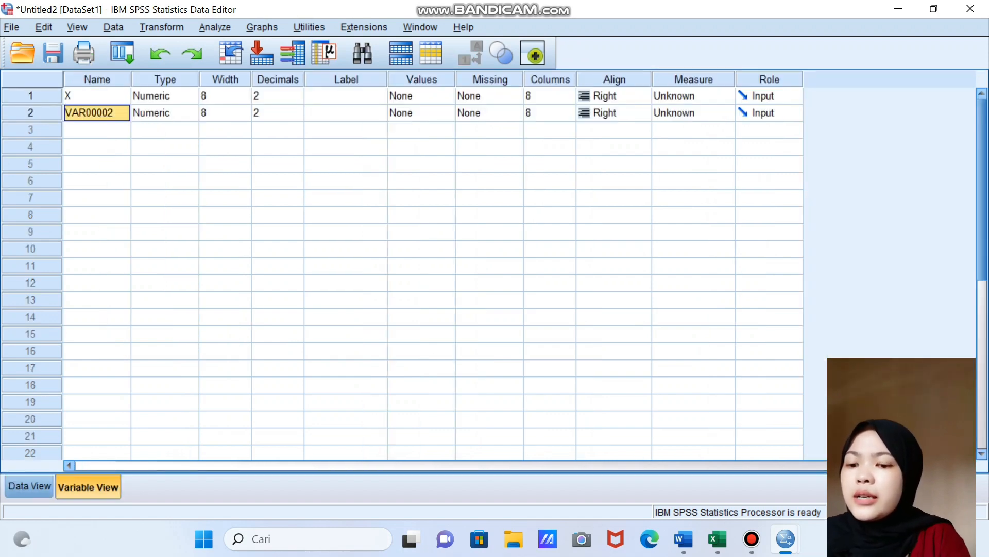
text(Y)
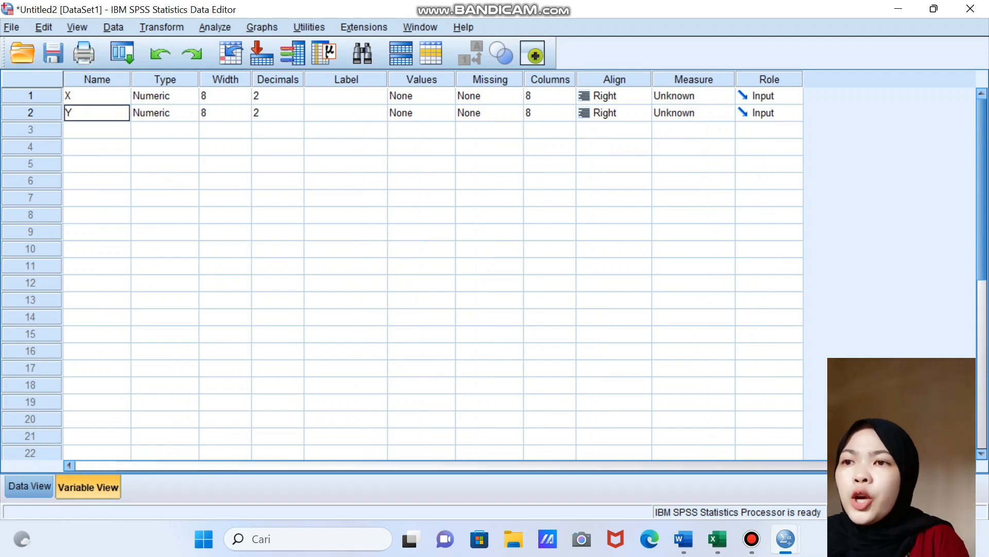
Label variable X "PENGARUH GAME ONLINE" and variable Y "PENGARUH PRESTASI BELAJAR", and return to Data View.
click(346, 96)
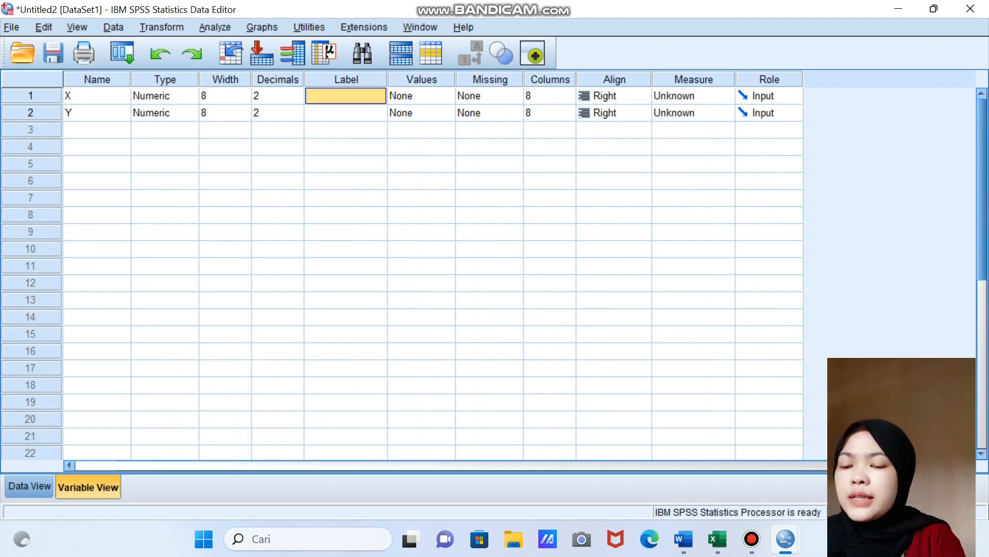
text(P)
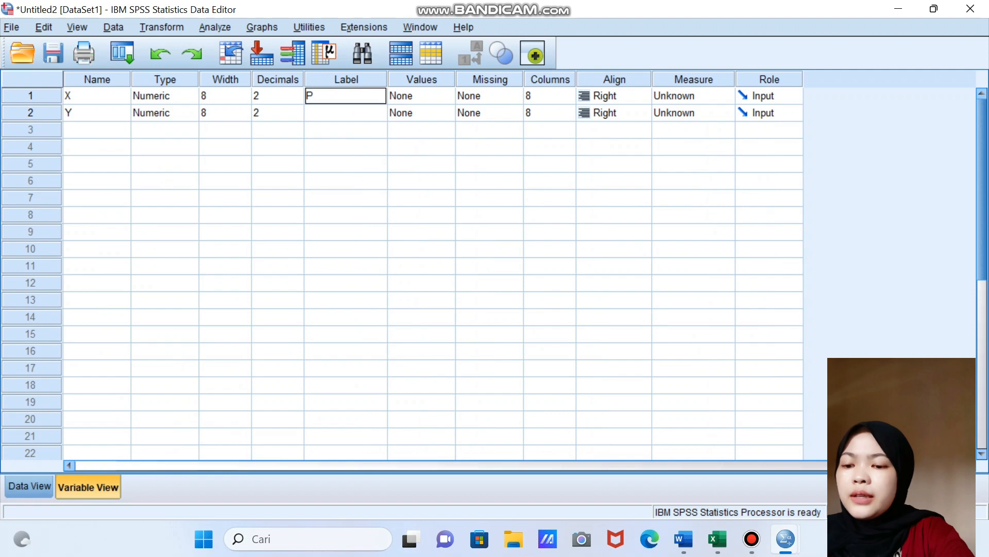
text(ENGARU)
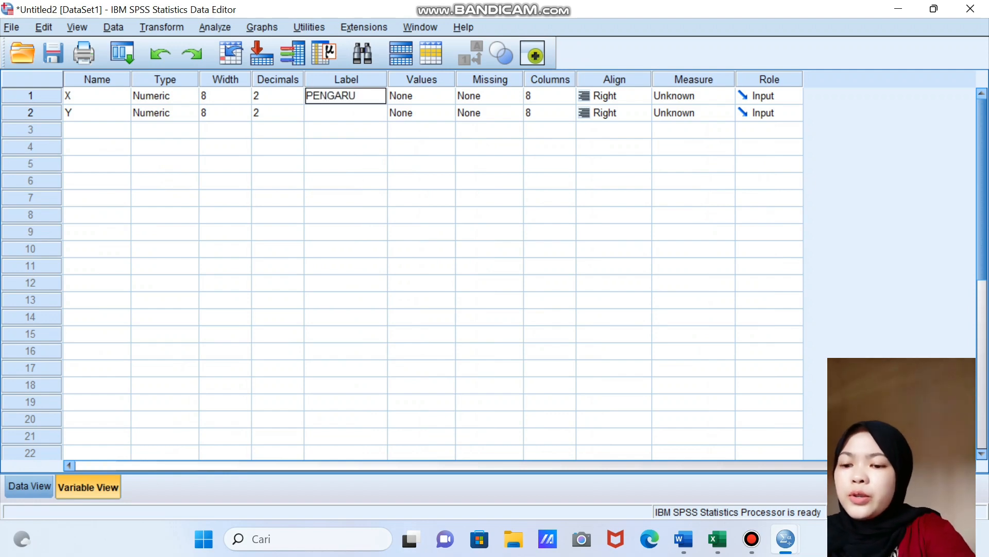
text(H GAME)
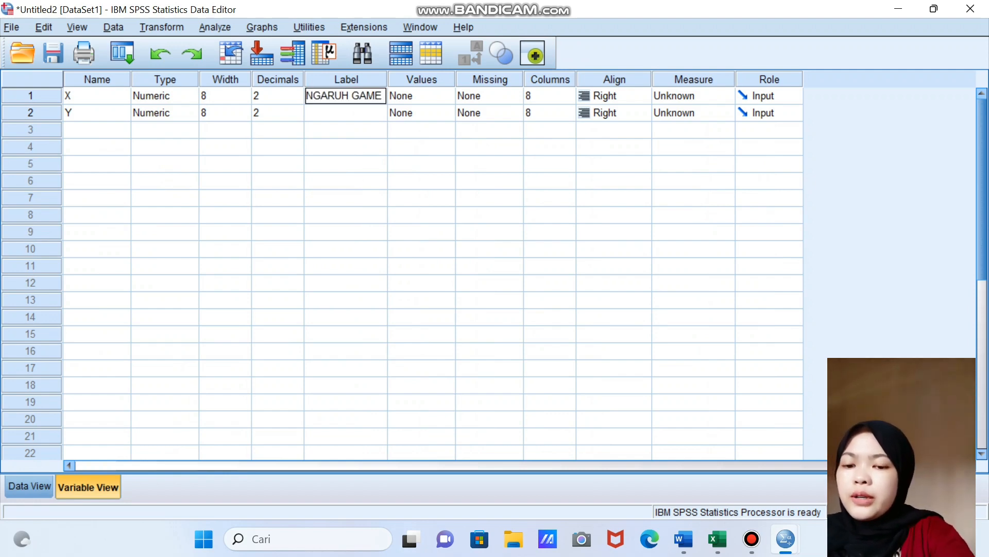
text( ONLINE)
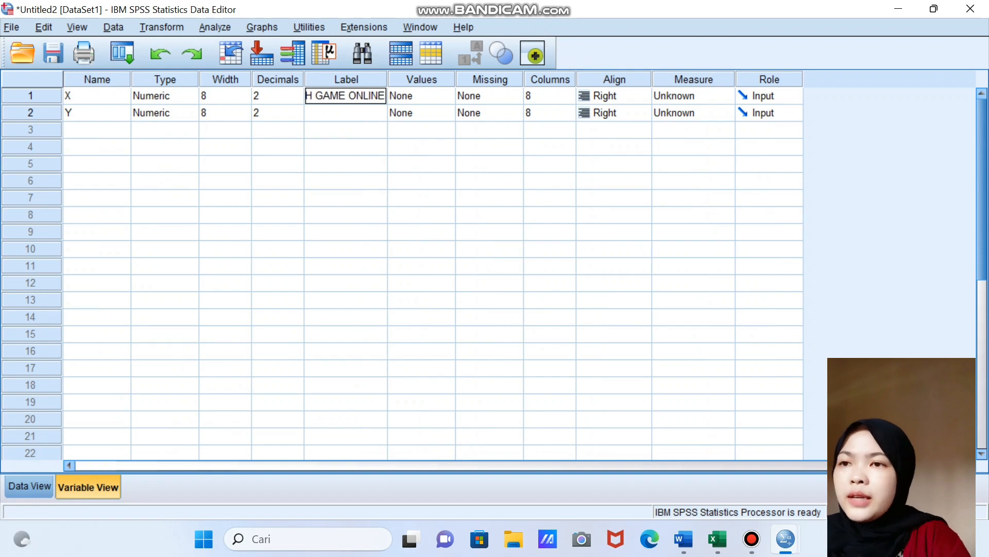
key(Return)
text(PEN)
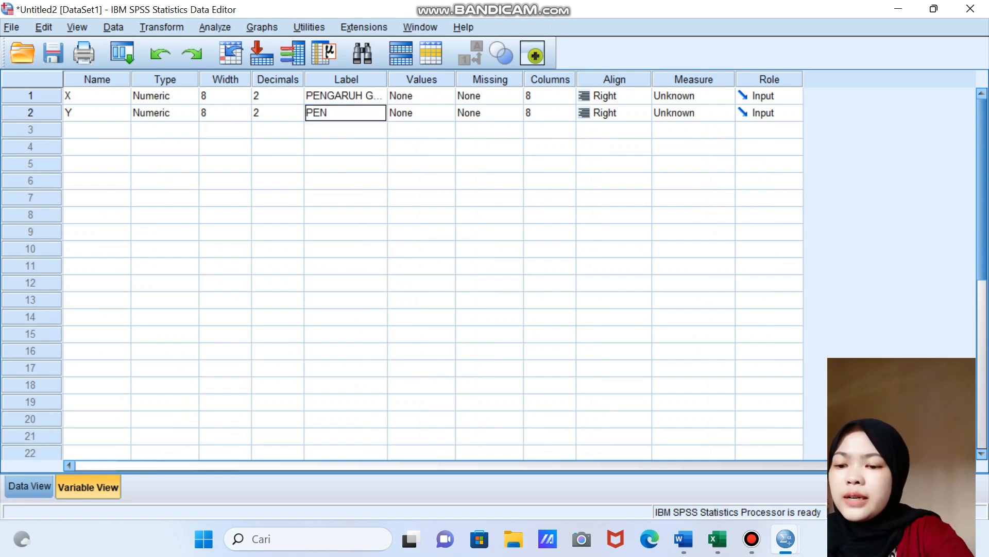
text(GARUH PRE)
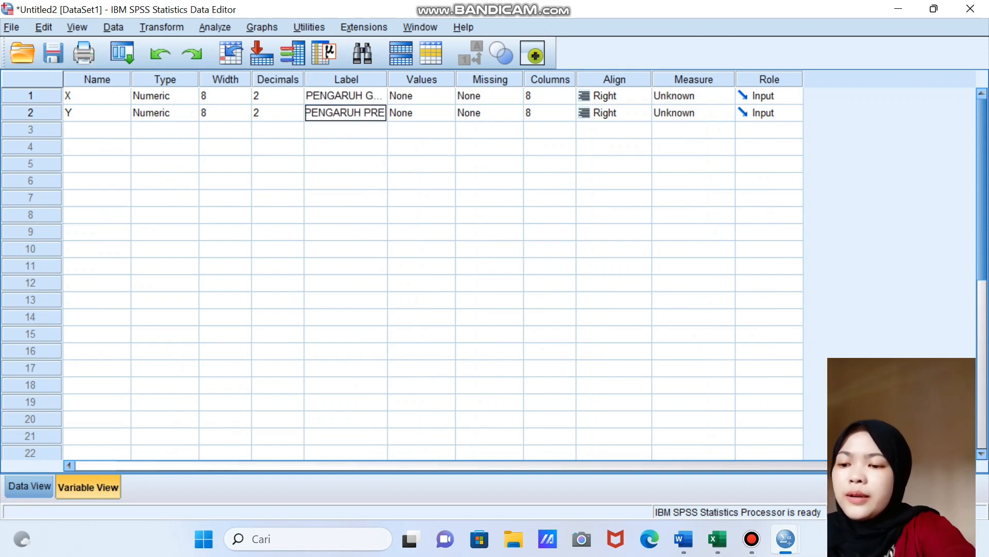
text(STASI BELAJAR)
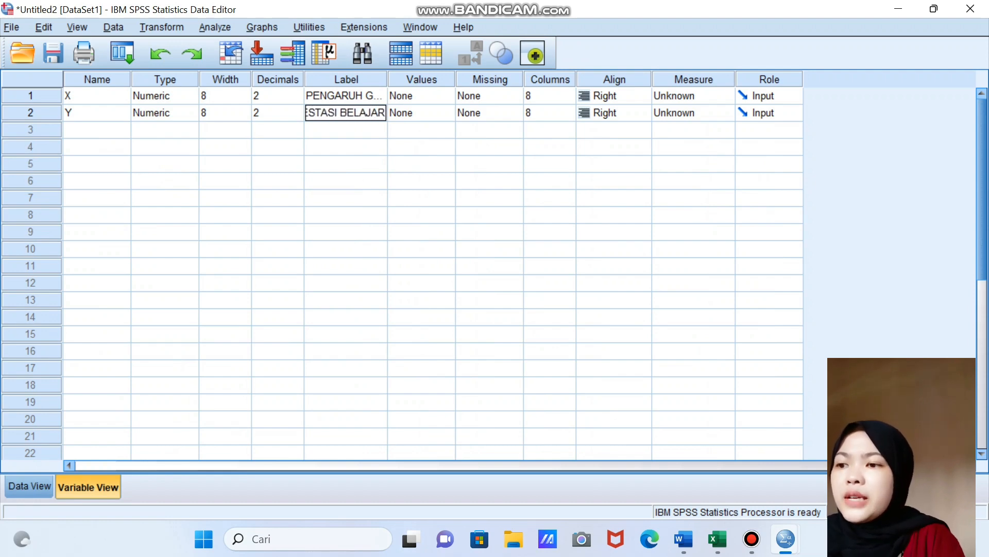
click(30, 486)
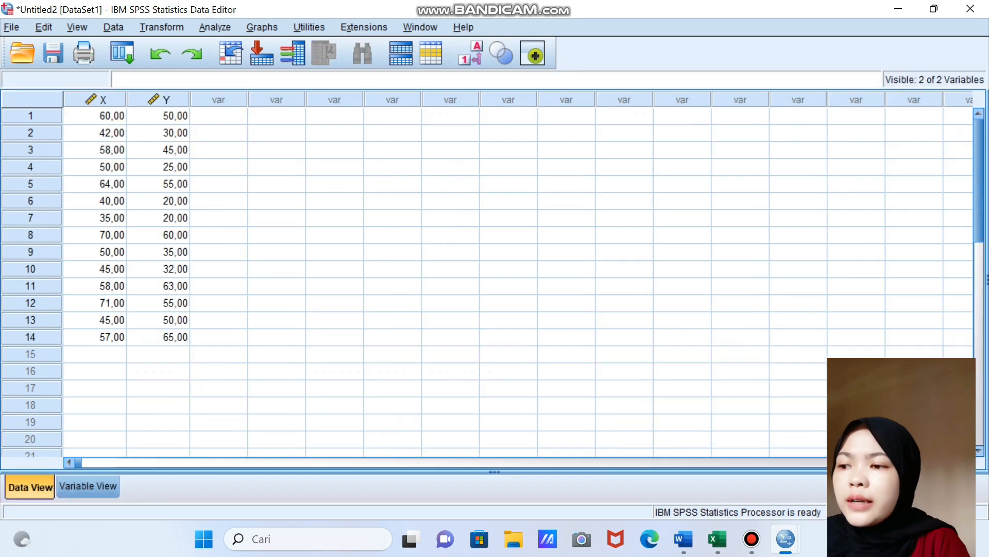
Run a linear regression with PENGARUH PRESTASI BELAJAR as the dependent variable and PENGARUH GAME ONLINE as the independent variable.
click(215, 27)
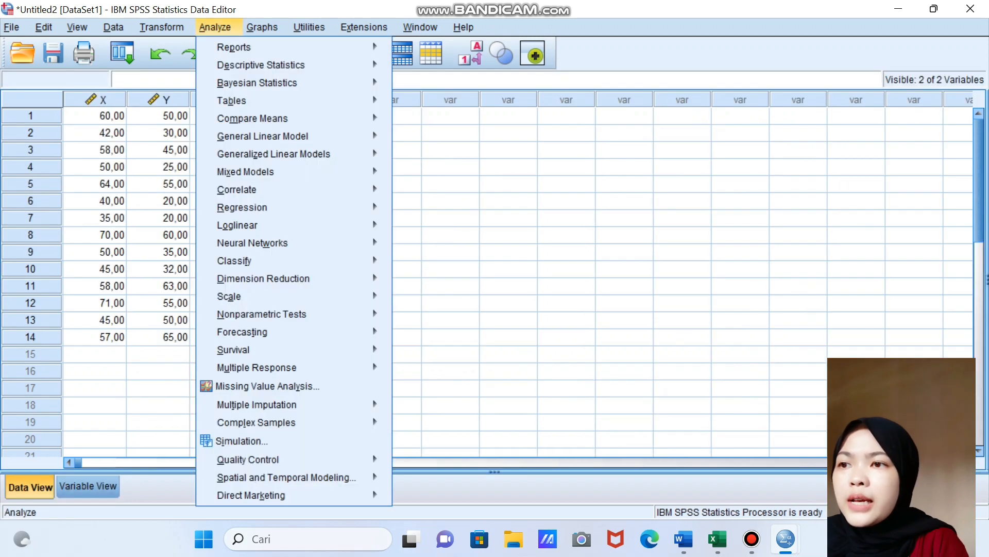
mouse_move(257, 207)
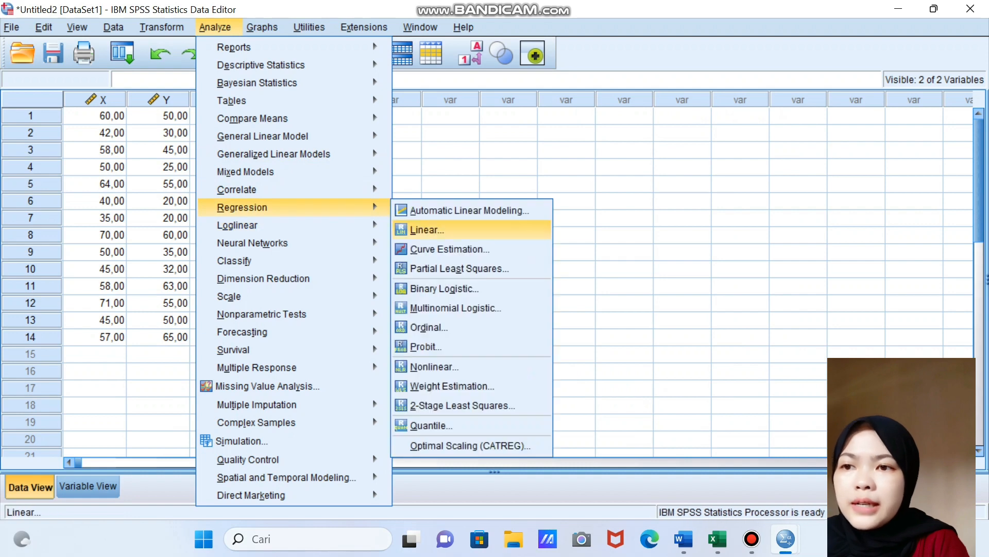
click(427, 229)
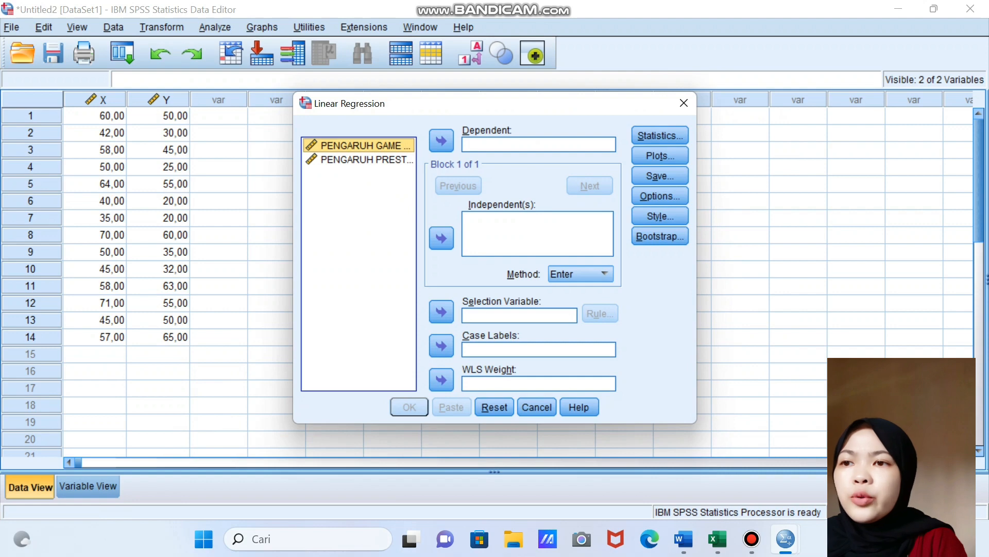
click(359, 160)
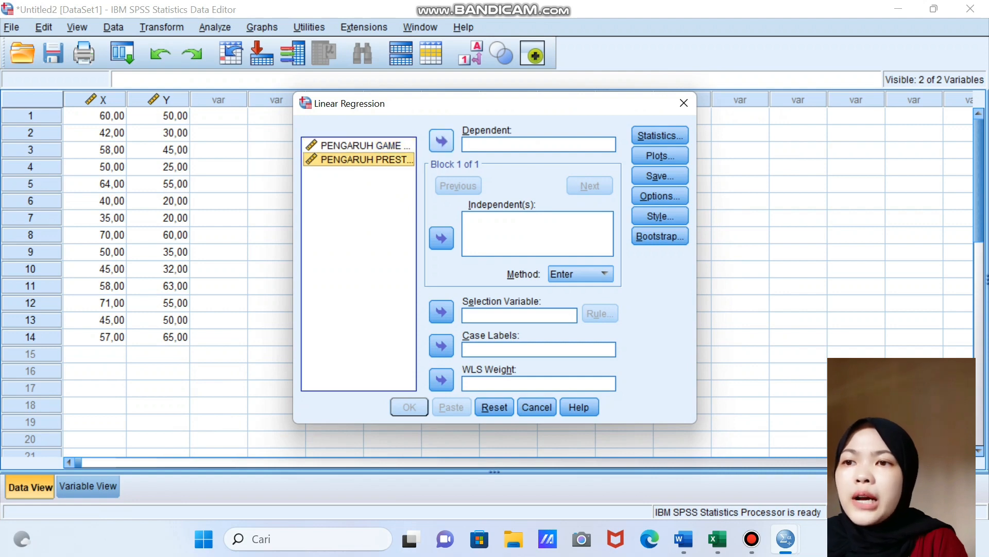
click(441, 141)
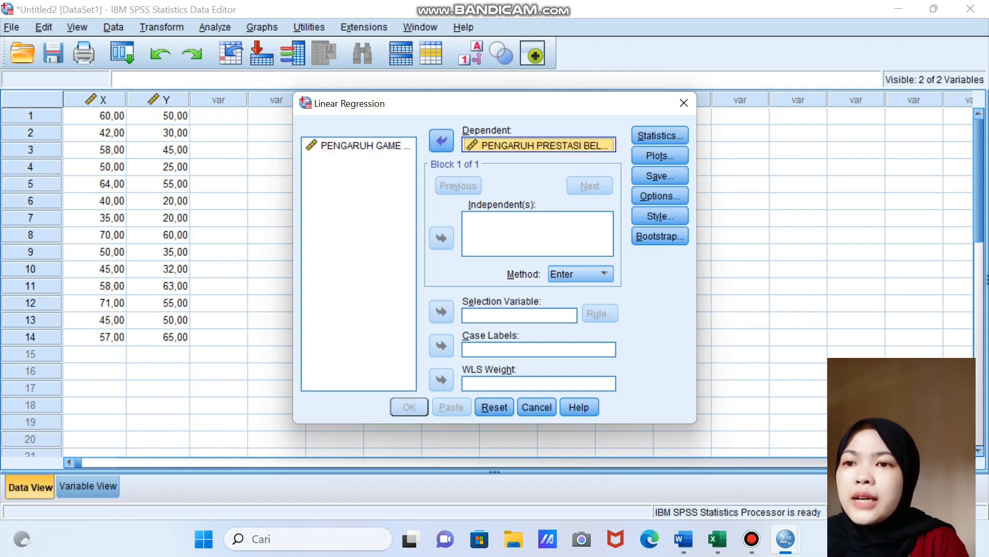
click(359, 146)
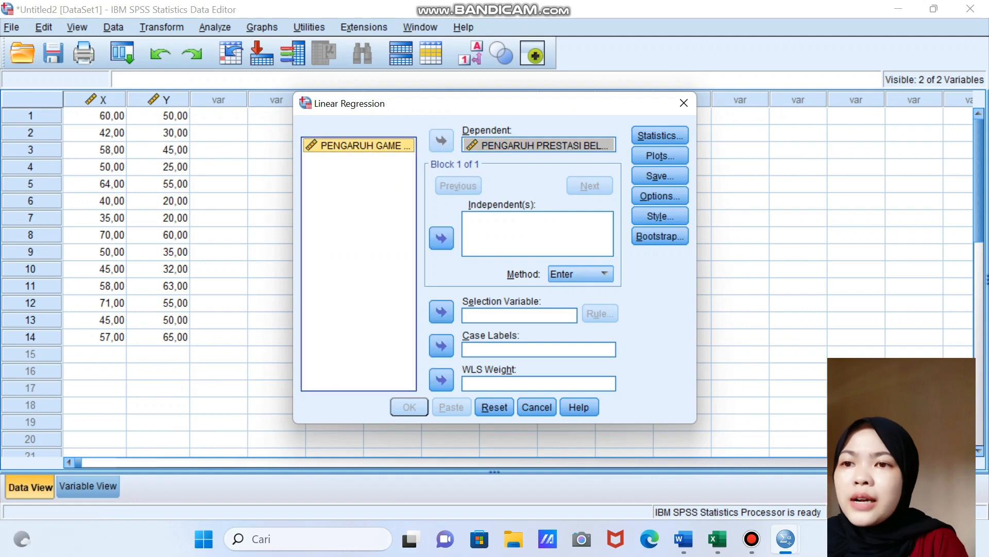
click(442, 238)
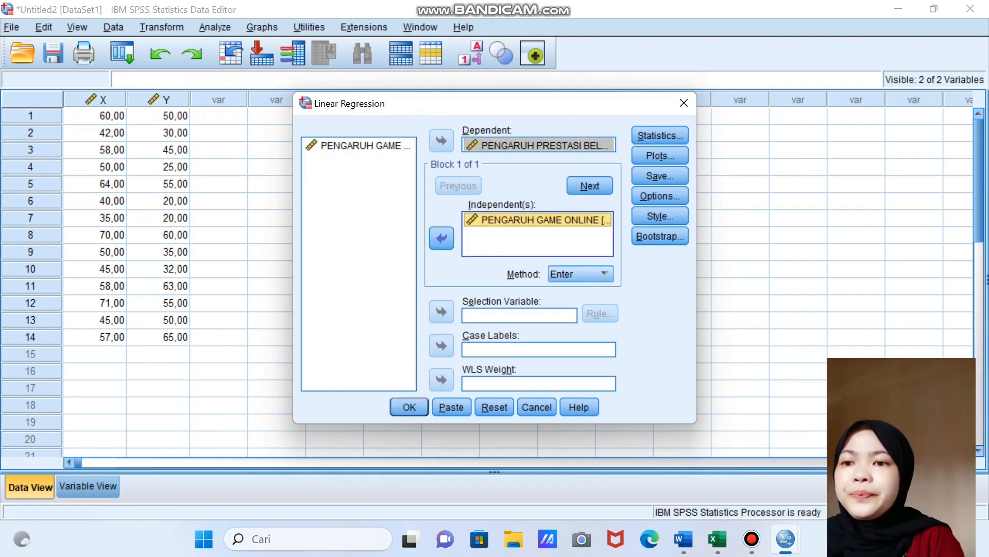
click(409, 407)
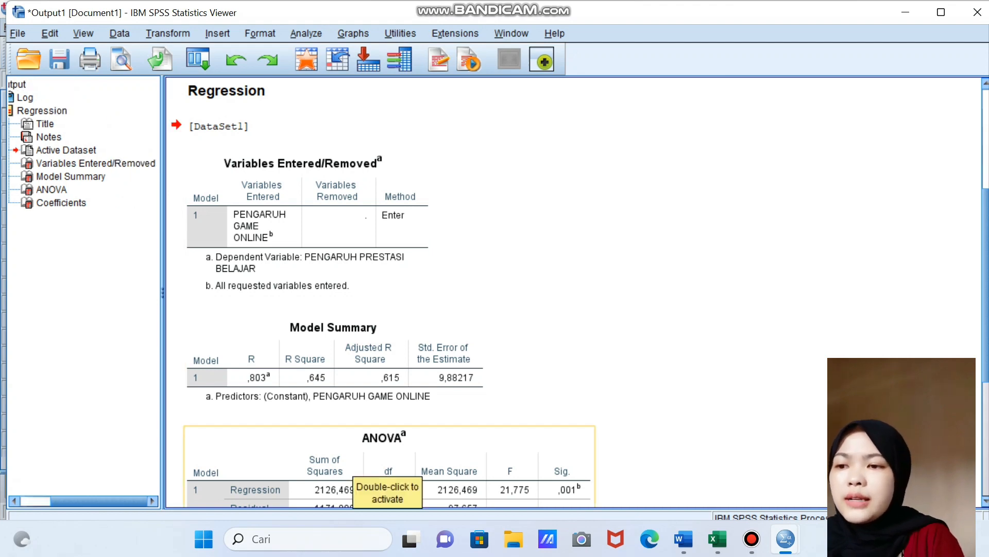
scroll(353, 466, up, 3)
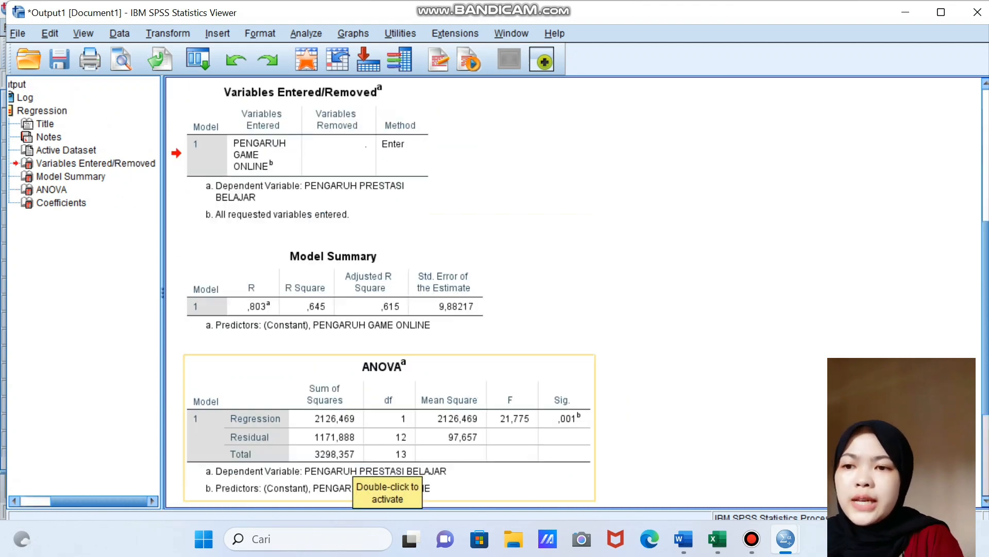
Check the regression's Coefficients output, switch to the Word document "materi tutorial" and review the hypotheses and the Uji t decision criteria.
scroll(387, 489, down, 3)
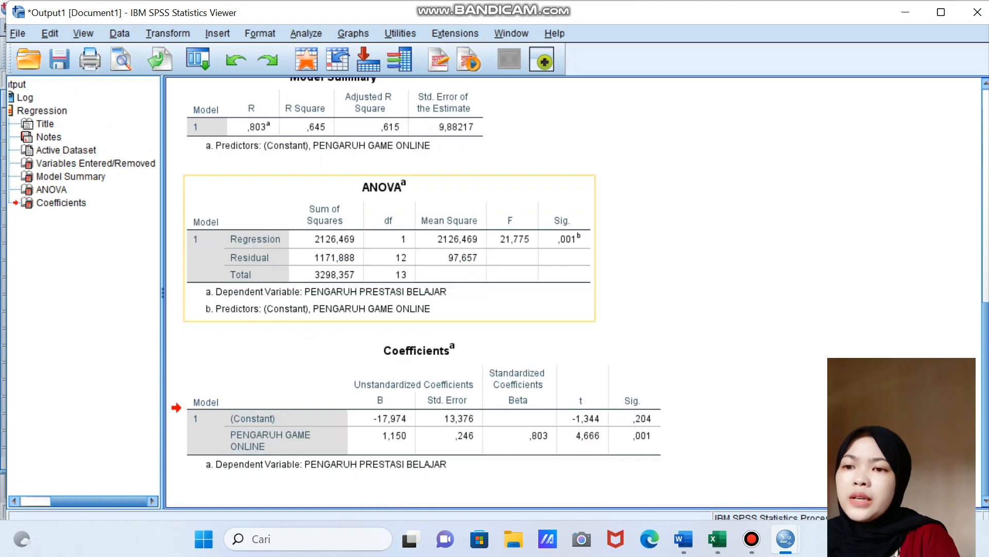
mouse_move(683, 539)
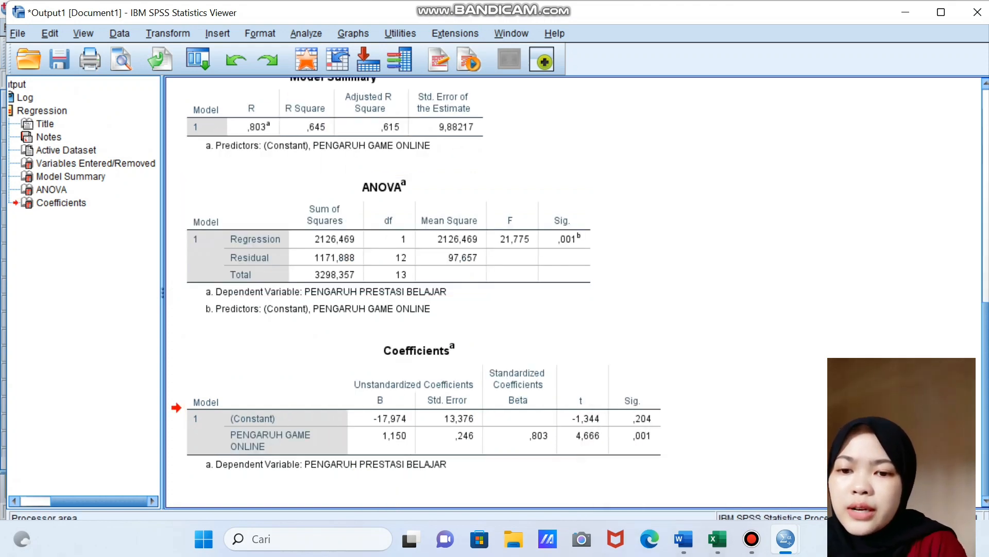
click(683, 539)
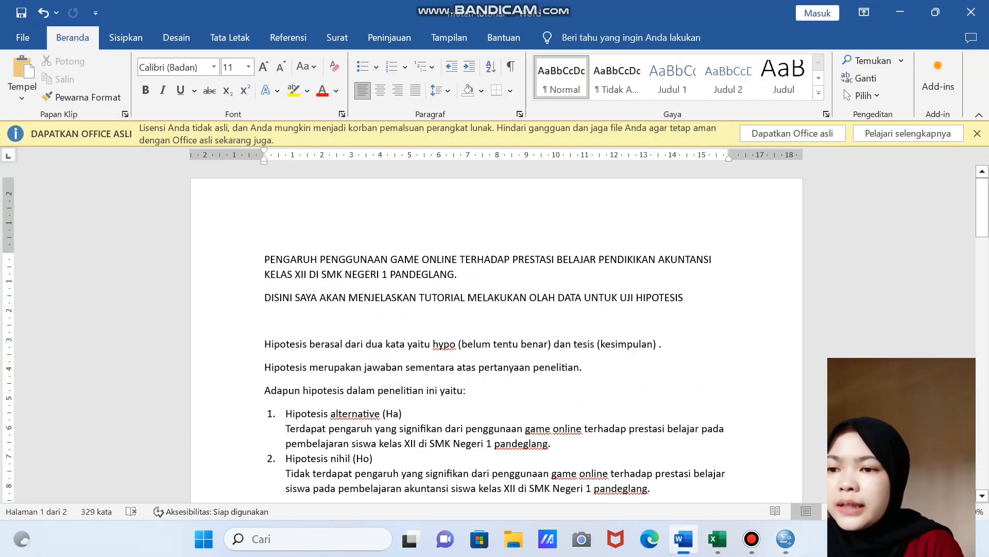
key(Down)
key(Down)
key(Down)
key(Down)
key(Down)
key(Down)
key(Down)
key(Down)
key(Down)
key(Down)
key(Down)
key(Down)
key(Down)
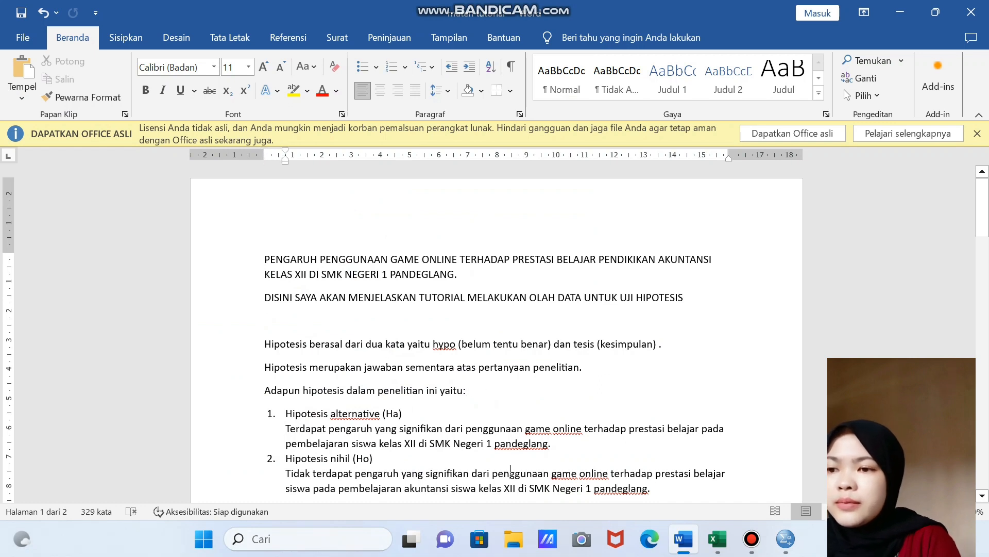
key(Down)
key(Down)
key(Down)
key(Down)
key(Down)
key(Down)
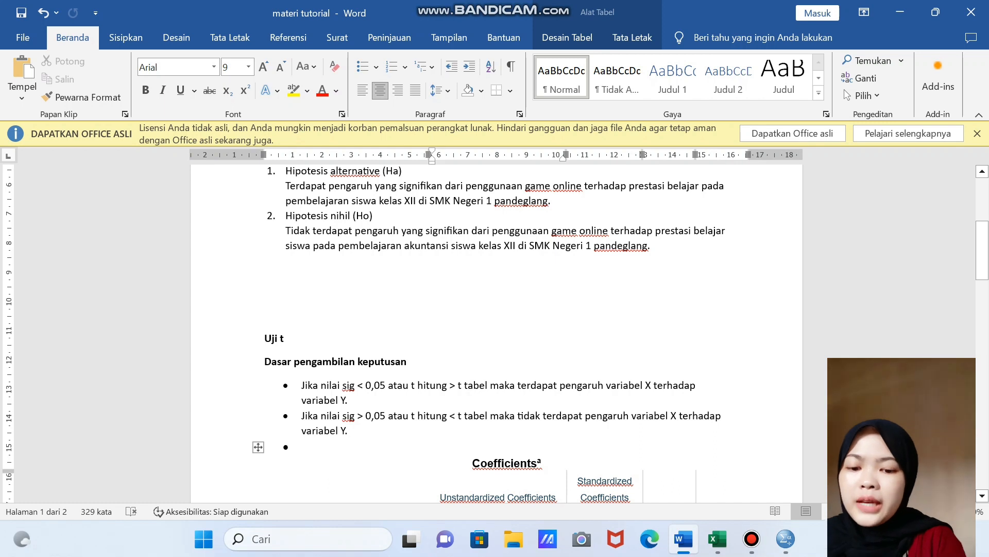
key(Down)
key(Down)
key(Down)
key(Down)
key(Down)
key(Down)
key(Down)
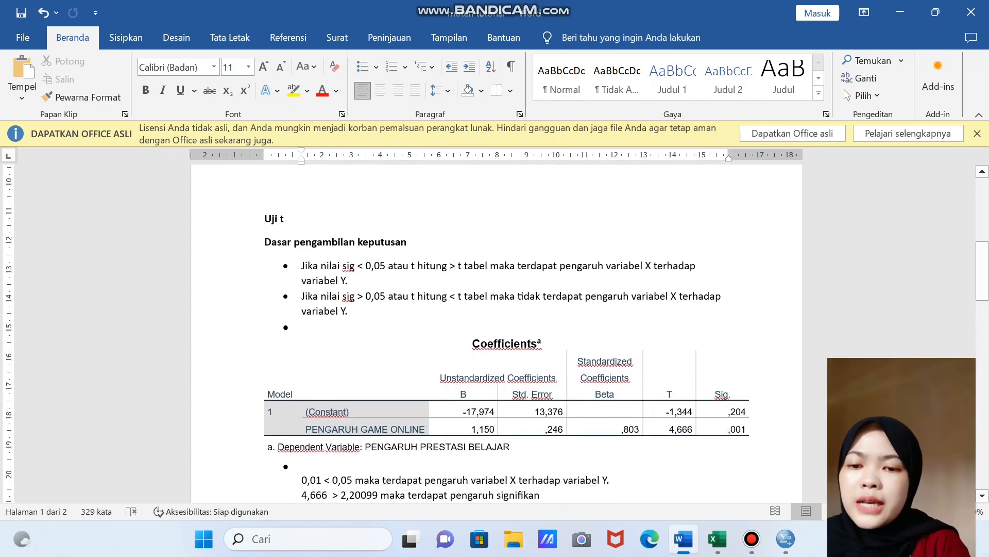
Switch to the SPSS Viewer to compare its Coefficients table with the copy under Uji t, and return to the Word document.
mouse_move(786, 538)
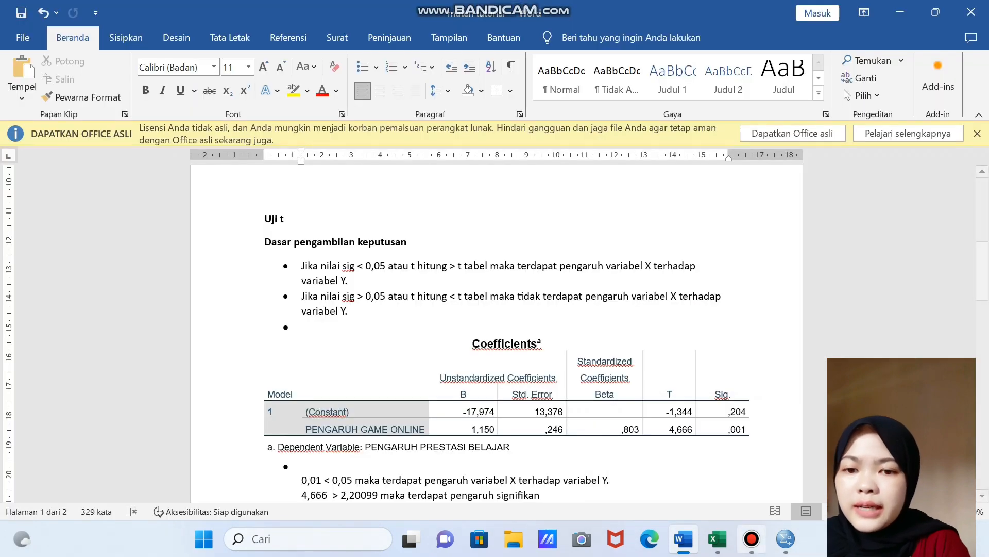
click(701, 466)
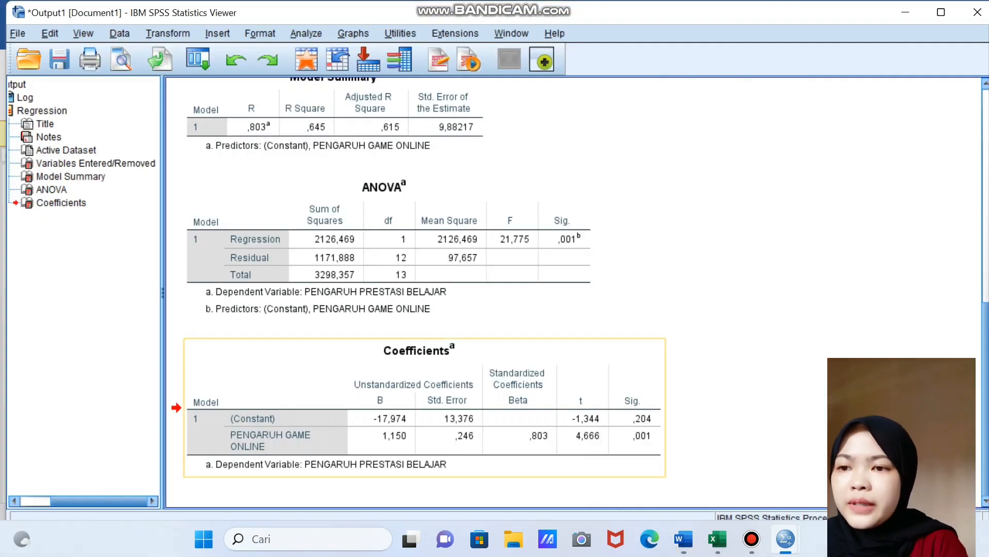
mouse_move(683, 538)
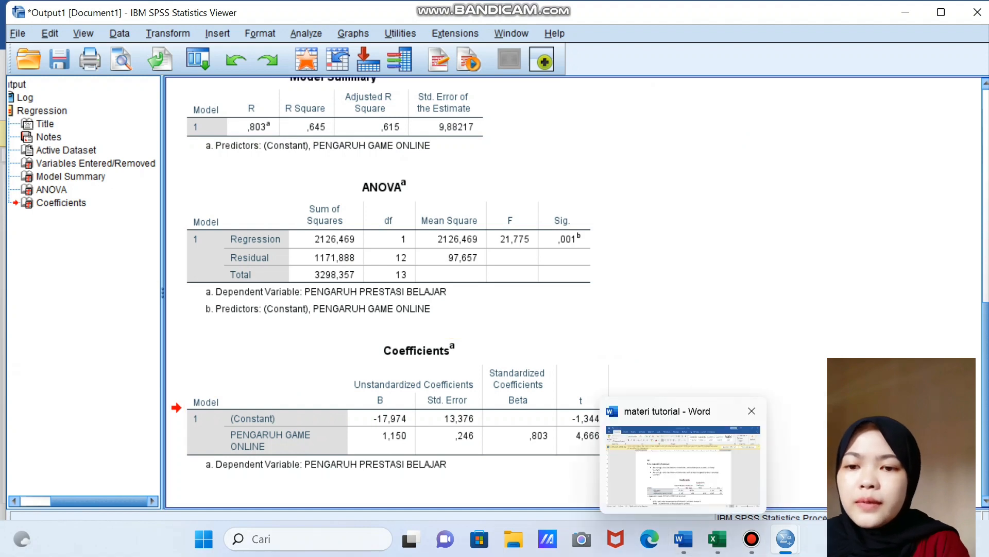
click(716, 443)
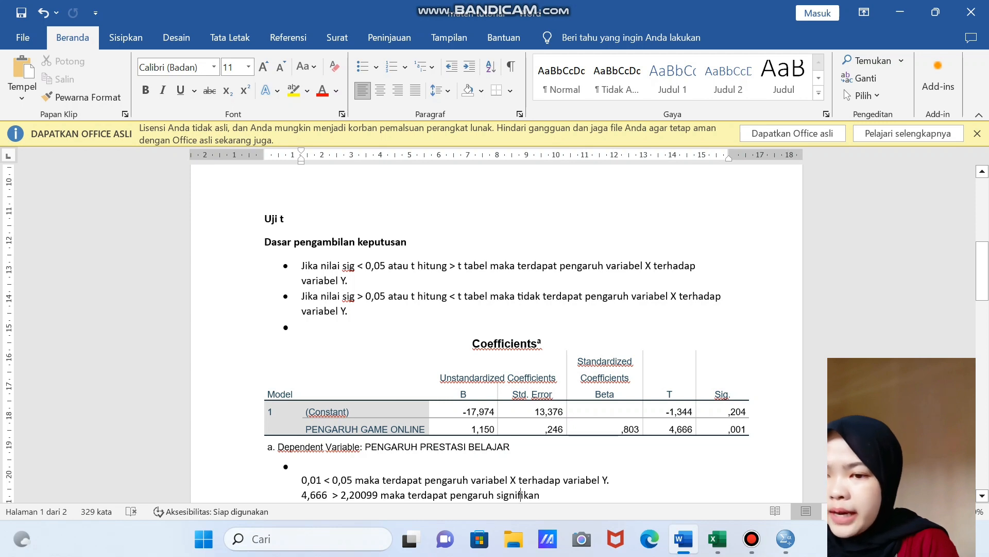
Append "VARIABEL X TERHADAP VARIABEL Y" to the Uji t conclusion line ending in "maka terdapat pengaruh signifikan".
key(Down)
key(Down)
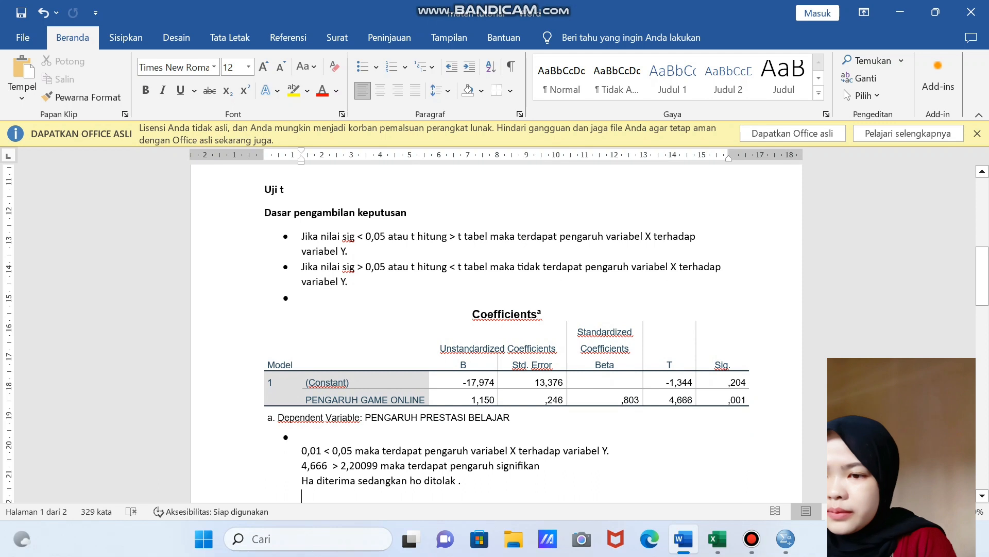
key(Up)
key(Up)
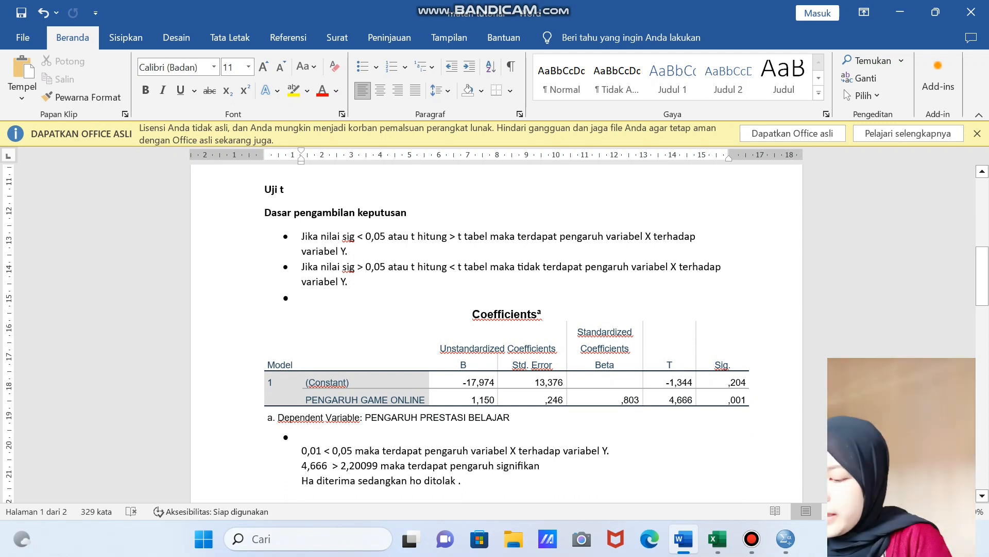
text(VA)
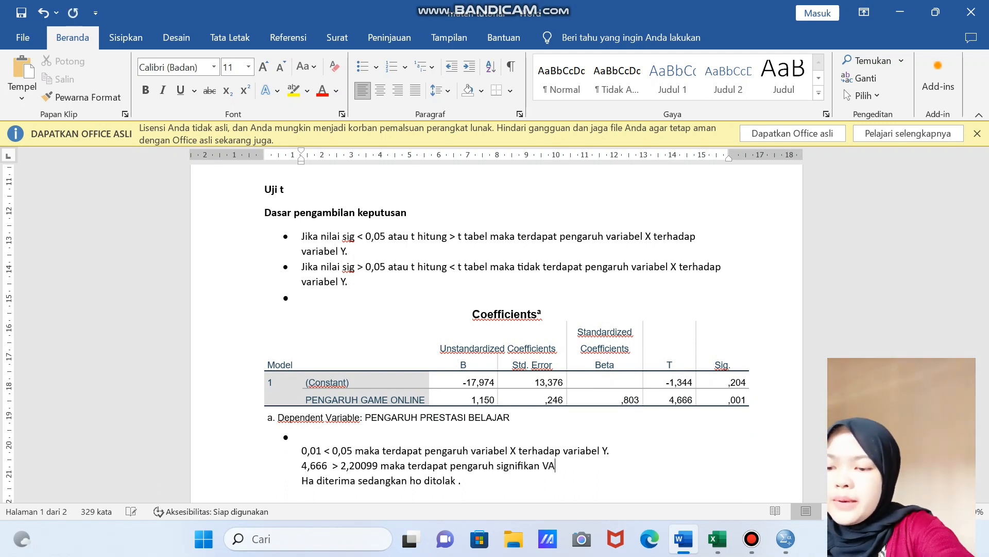
text(RIABEL)
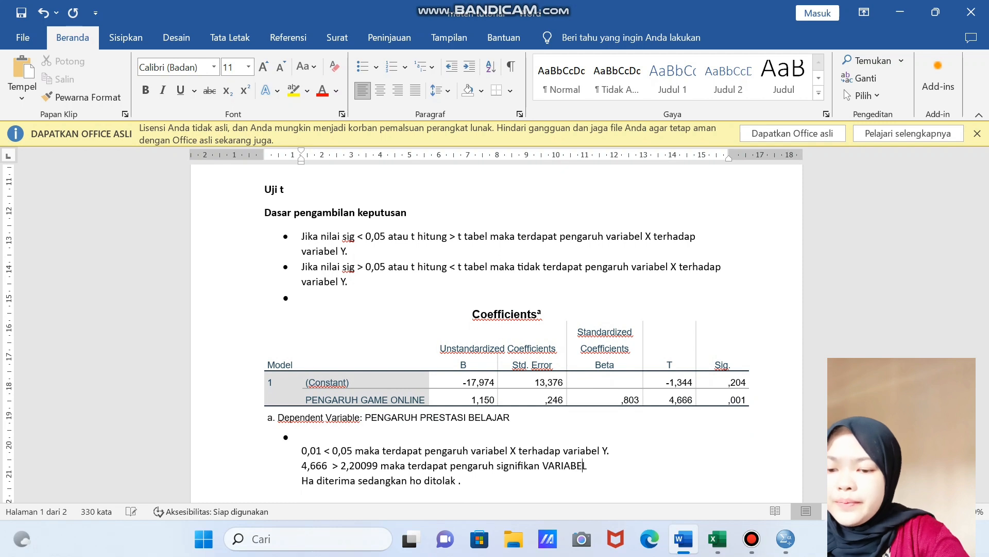
text( X TERHADA)
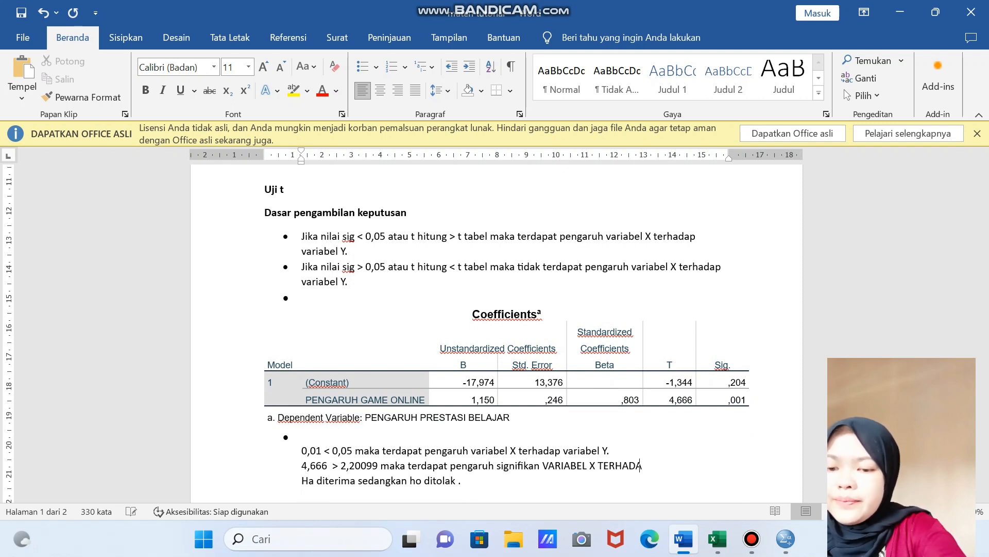
text(P VARI)
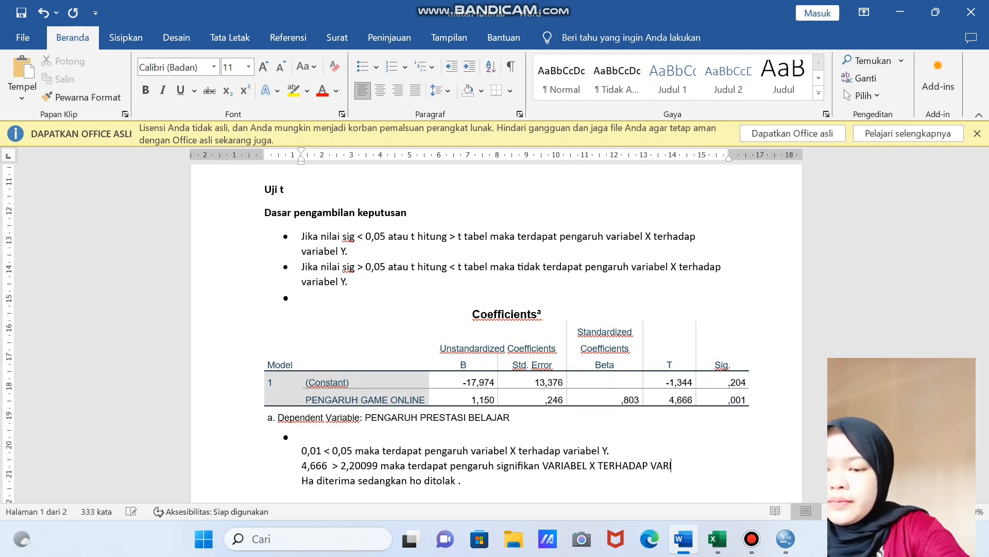
text(ABEL Y)
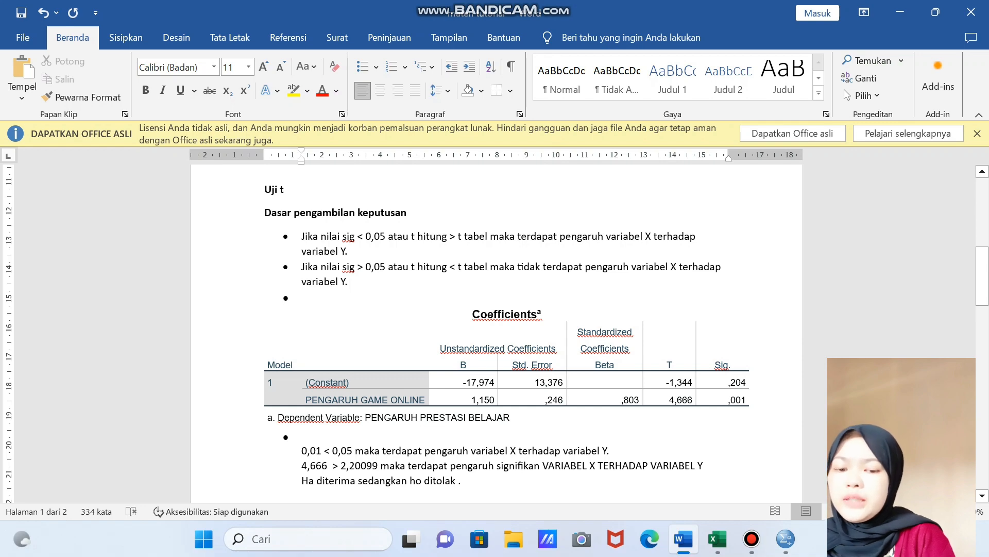
Examine the Uji F section, including its decision criteria, the ANOVA table and the conclusions below it.
click(302, 495)
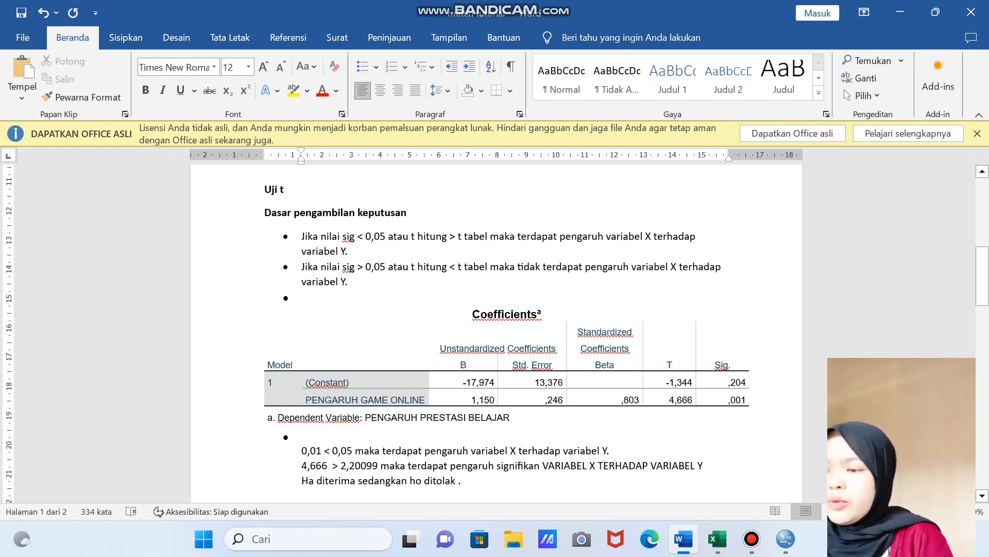
key(Down)
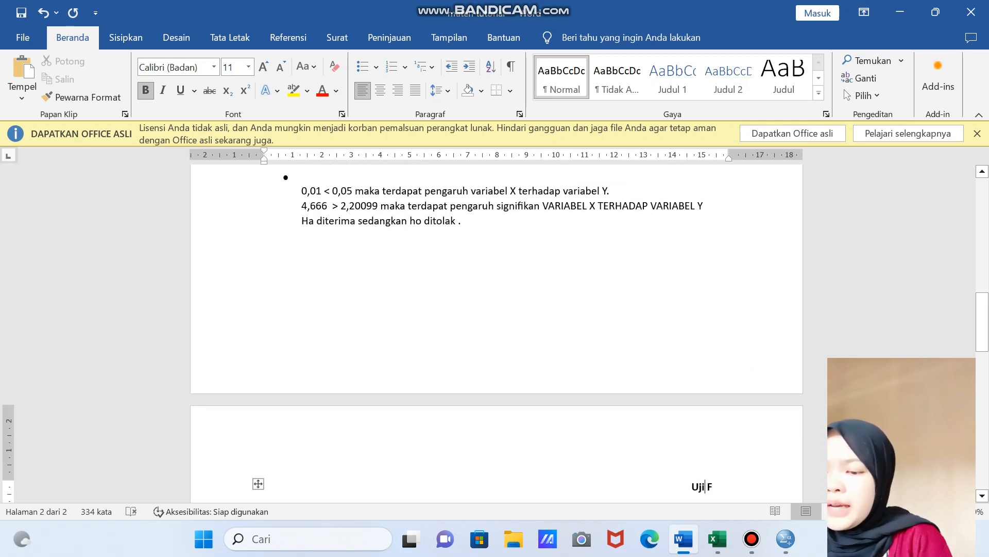
key(Down)
key(Down)
key(Down)
key(Down)
key(Down)
key(Down)
key(Down)
key(Down)
key(Down)
key(Down)
key(Down)
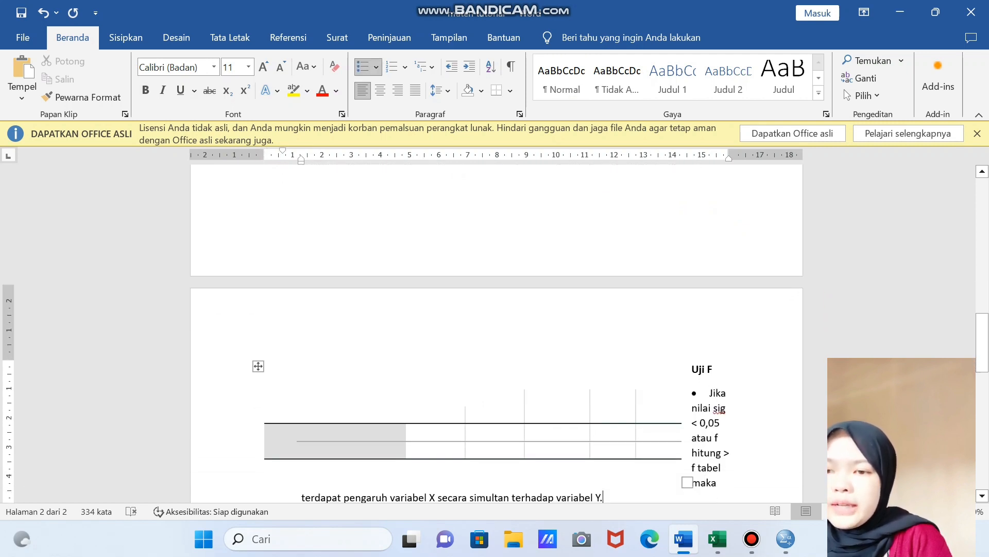
key(Down)
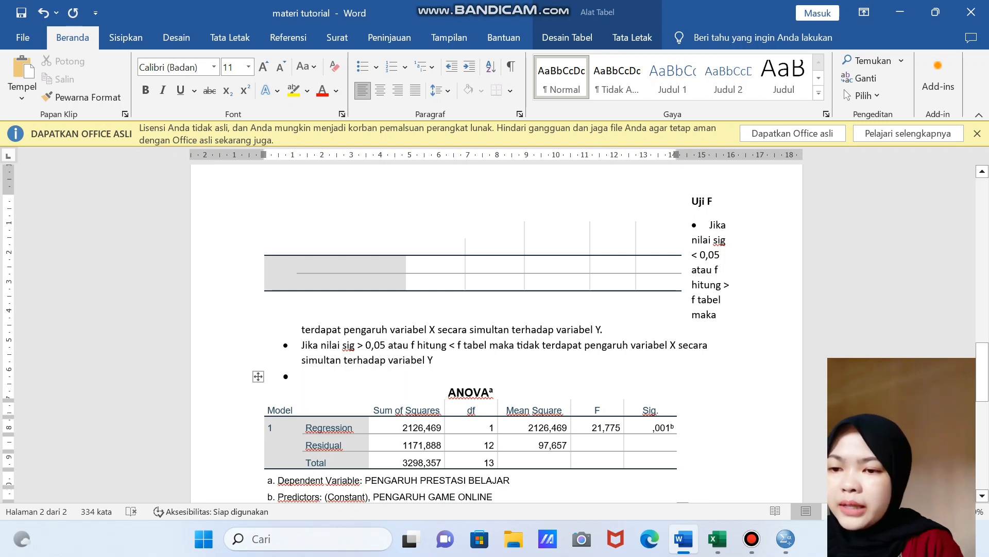
key(Down)
key(Down)
key(Down)
key(Down)
key(Down)
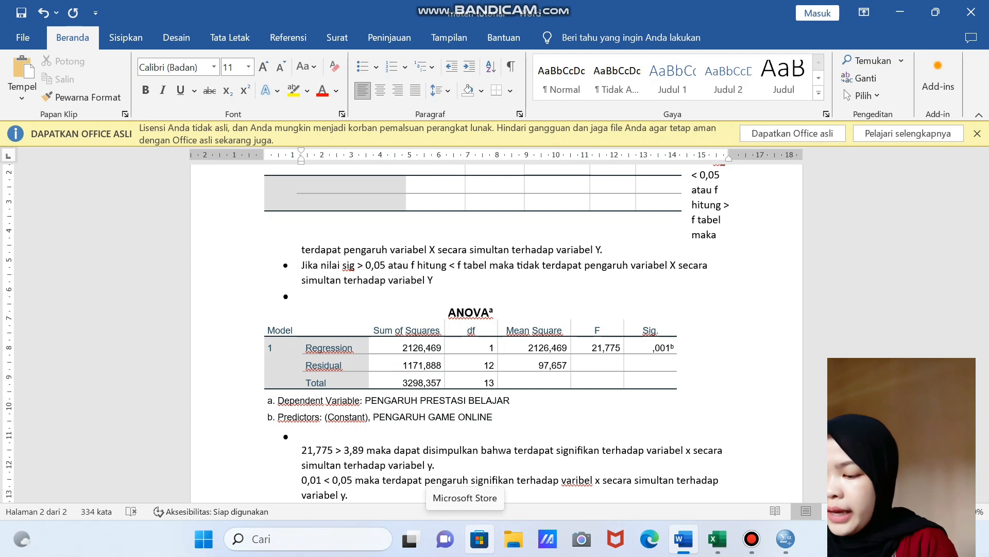
key(Down)
key(Down)
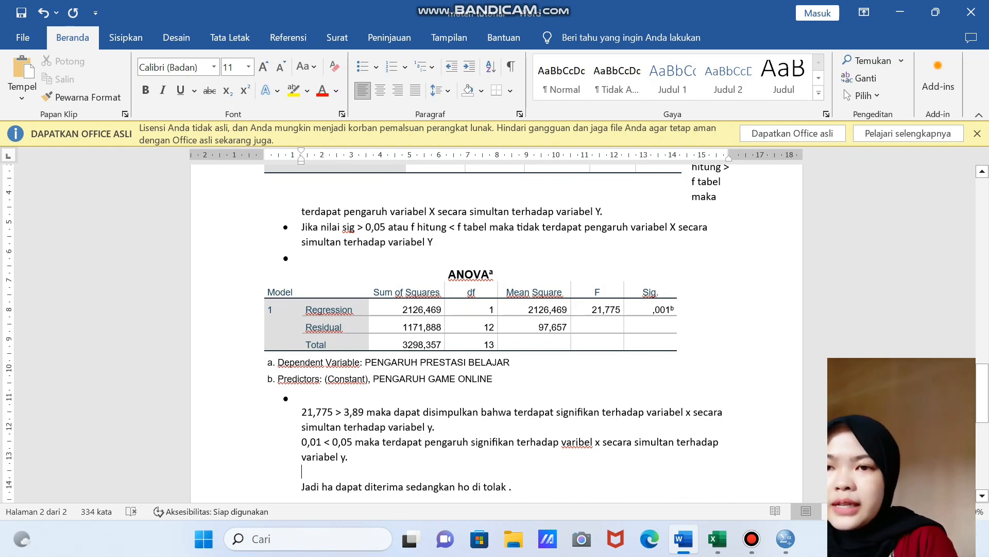
Return to the start of the document and review the title and the Ha and Ho hypotheses.
key(Up)
key(Up)
key(Up)
key(Up)
key(Up)
key(Up)
key(Up)
key(Up)
key(Up)
key(Up)
key(Up)
key(Up)
key(Up)
key(Up)
key(Up)
key(Up)
key(Up)
key(Up)
key(Up)
key(Up)
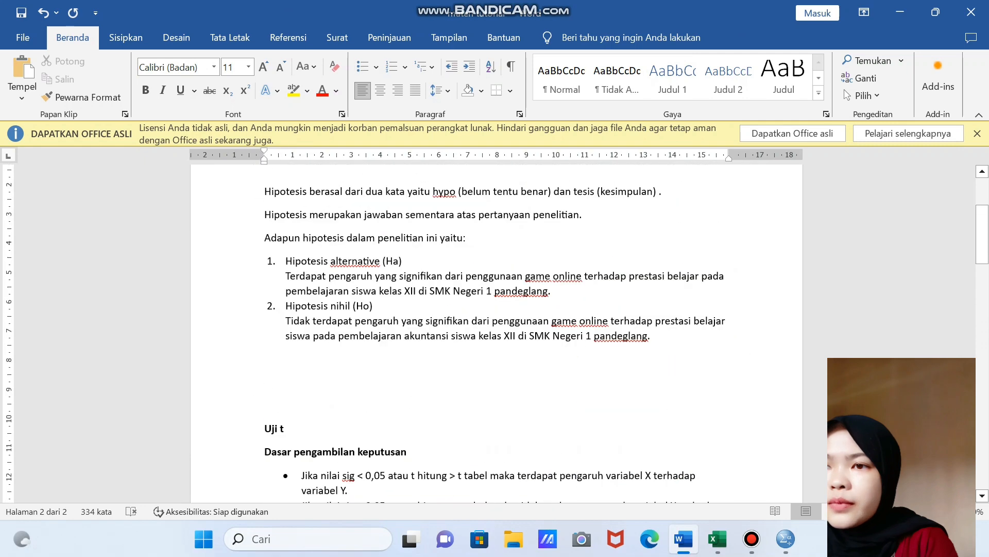
key(Up)
key(Up)
key(Up)
key(Up)
key(Up)
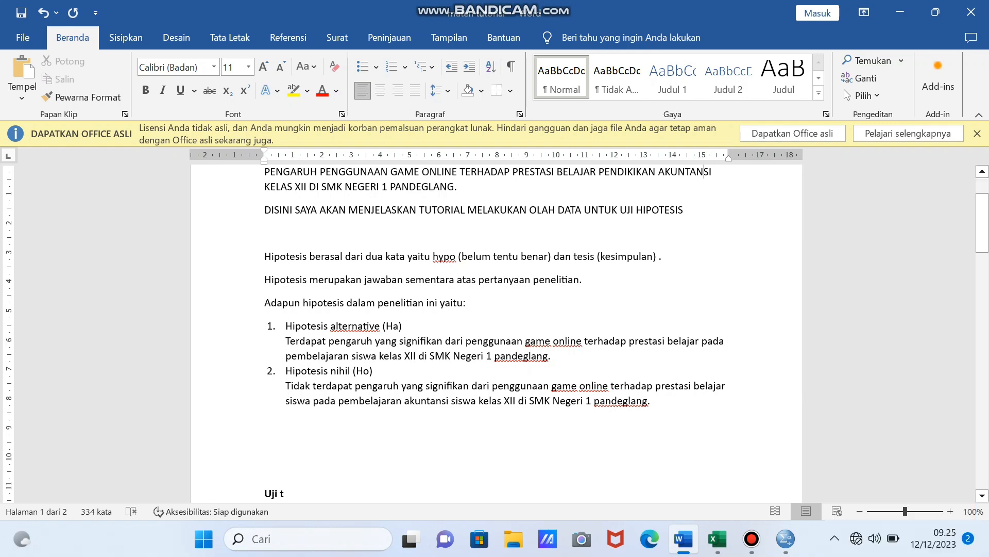
click(751, 538)
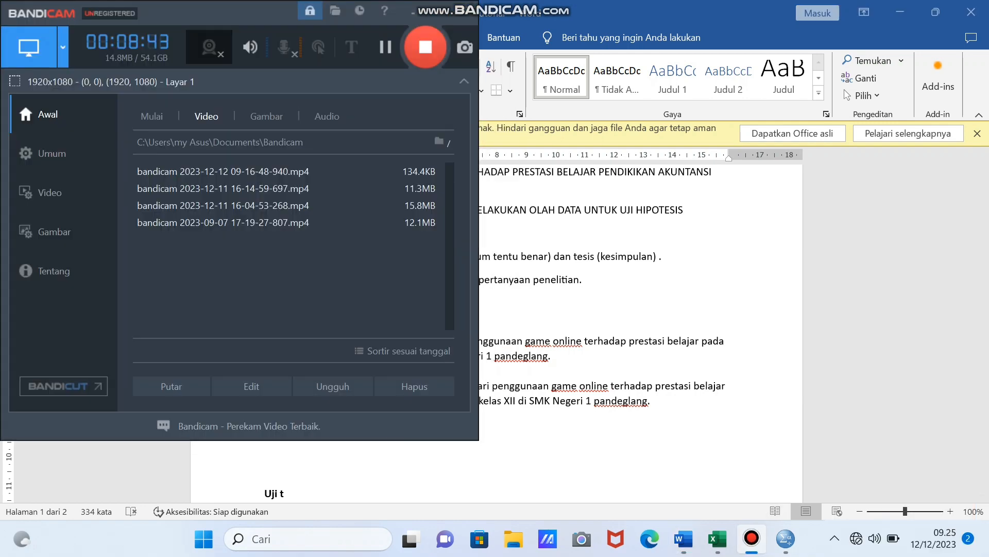